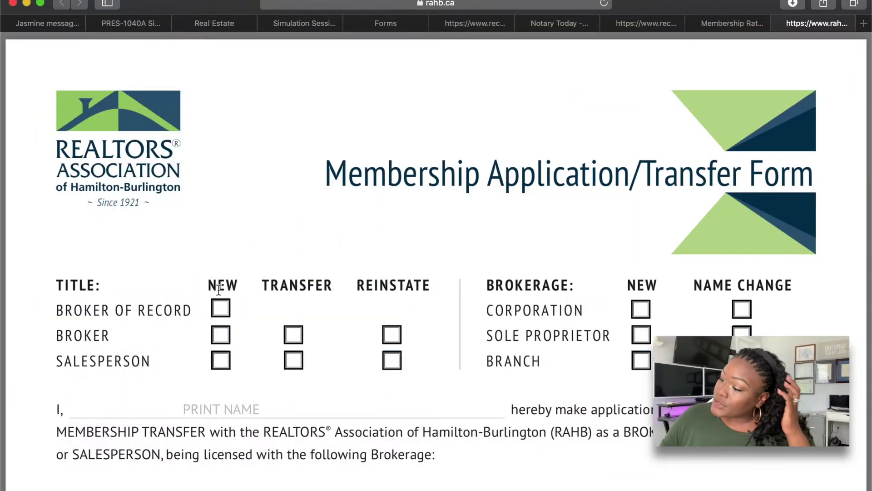
# Step: Tick NEW on the Salesperson row and enter the applicant's full name on the print-name line
pyautogui.click(220, 361)
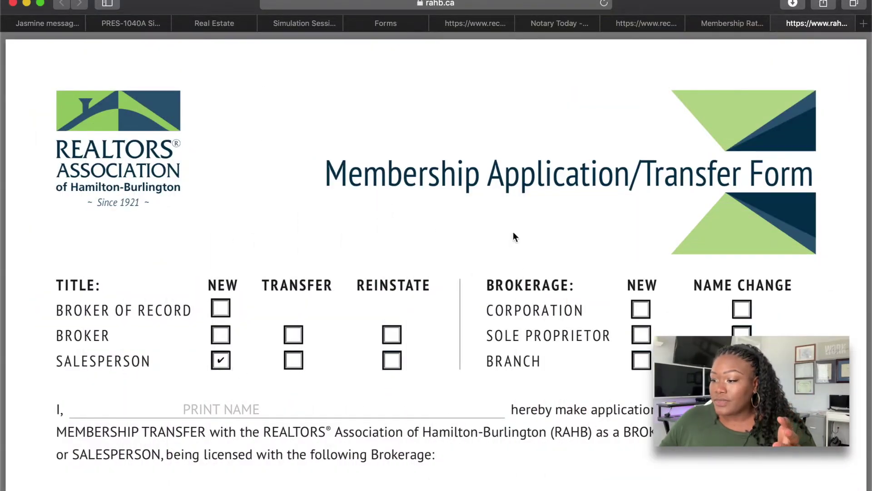
pyautogui.scroll(-5, 629, 304)
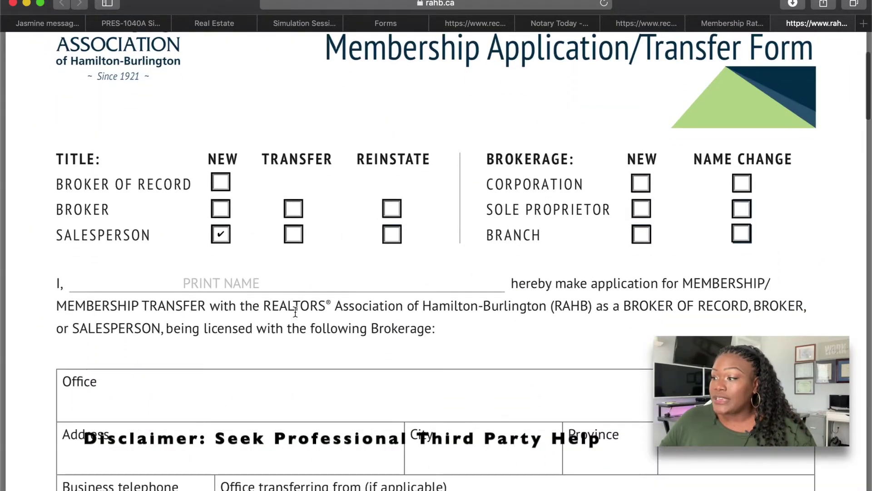
pyautogui.click(283, 285)
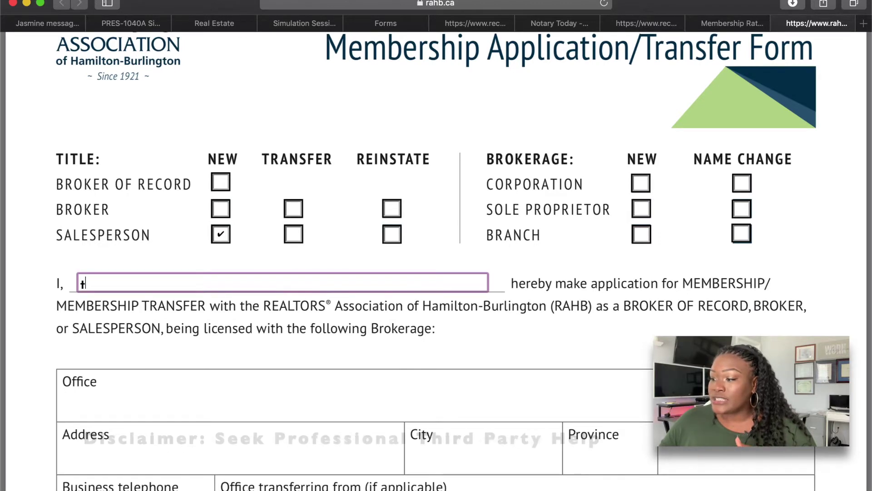
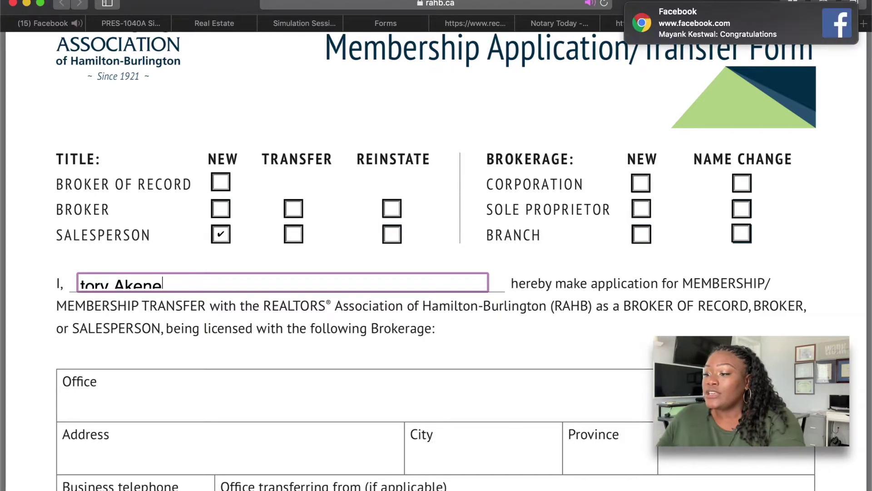
pyautogui.click(243, 342)
pyautogui.scroll(-2, 245, 345)
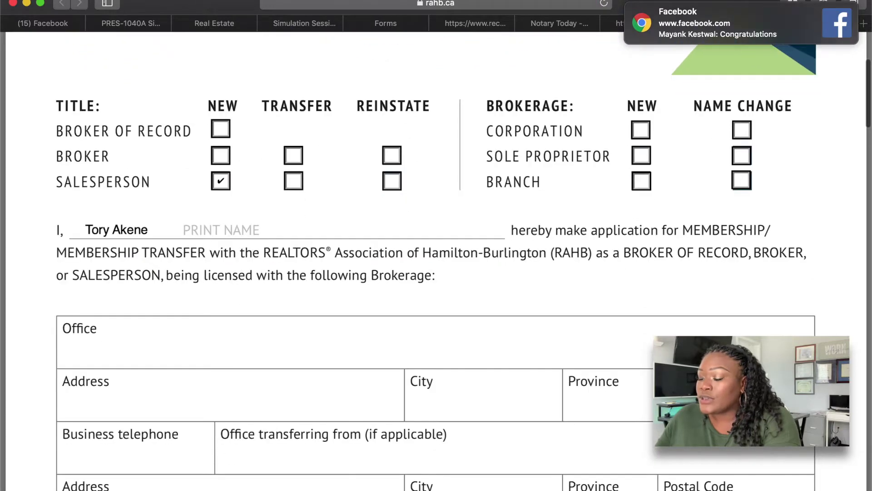
# Step: Dismiss the incoming Facebook notification and scroll back over the form
pyautogui.moveTo(834, 7)
pyautogui.click(835, 12)
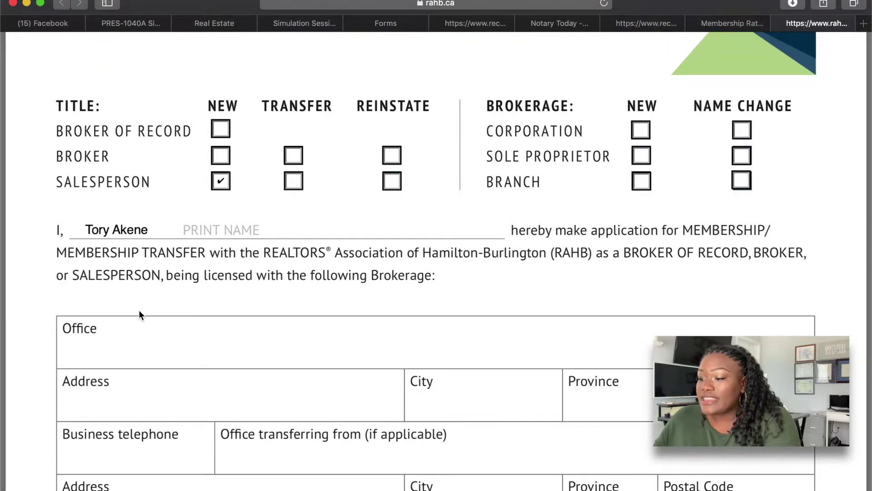
pyautogui.scroll(-3, 139, 310)
pyautogui.click(136, 271)
pyautogui.scroll(-5, 144, 284)
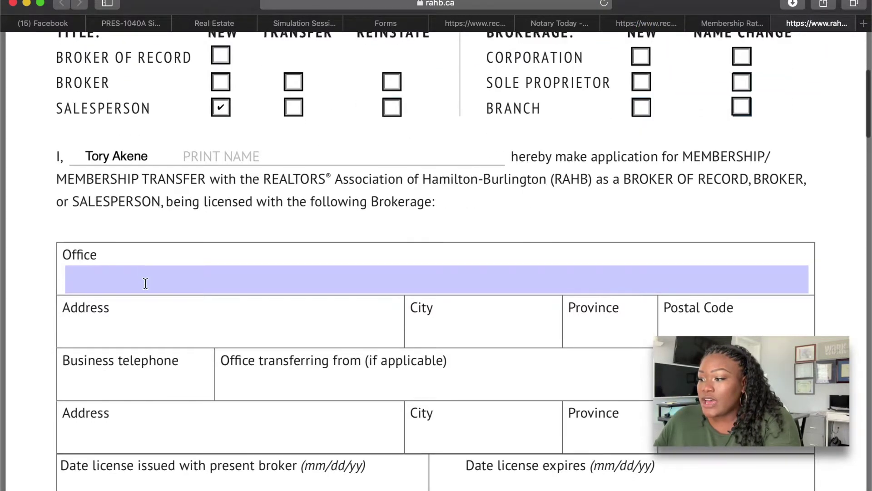
pyautogui.scroll(2, 146, 284)
pyautogui.scroll(1, 145, 283)
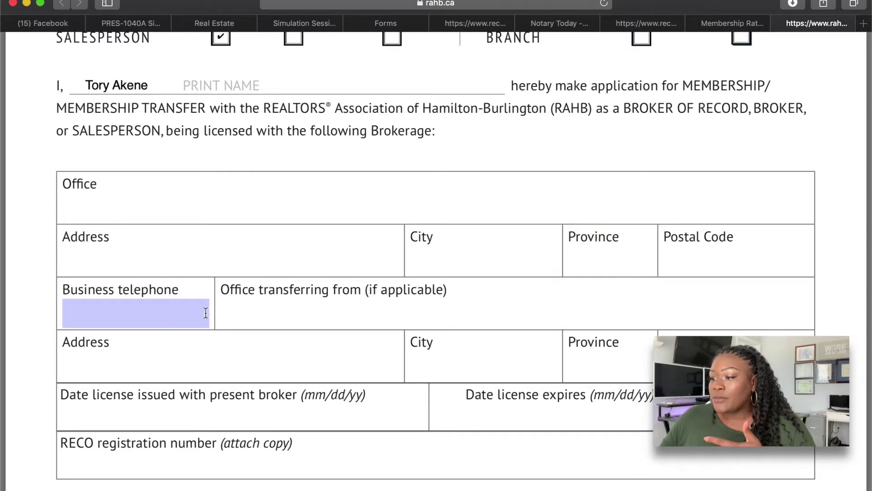
# Step: Fill the Office transferring from, Address, City and Province fields with n/a
pyautogui.click(278, 309)
pyautogui.write('n/a')
pyautogui.click(221, 361)
pyautogui.write('n/a')
pyautogui.click(497, 357)
pyautogui.write('n/a')
pyautogui.click(615, 362)
pyautogui.write('b')
pyautogui.press('BackSpace')
pyautogui.write('n/a')
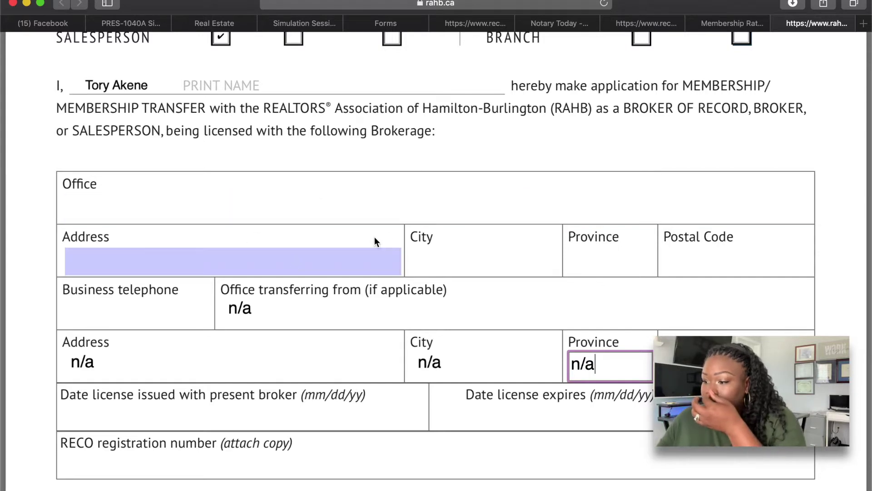
# Step: Enter licence issue date aug 7 2020 and expiry date aug 31 2021
pyautogui.scroll(-3, 335, 268)
pyautogui.click(185, 307)
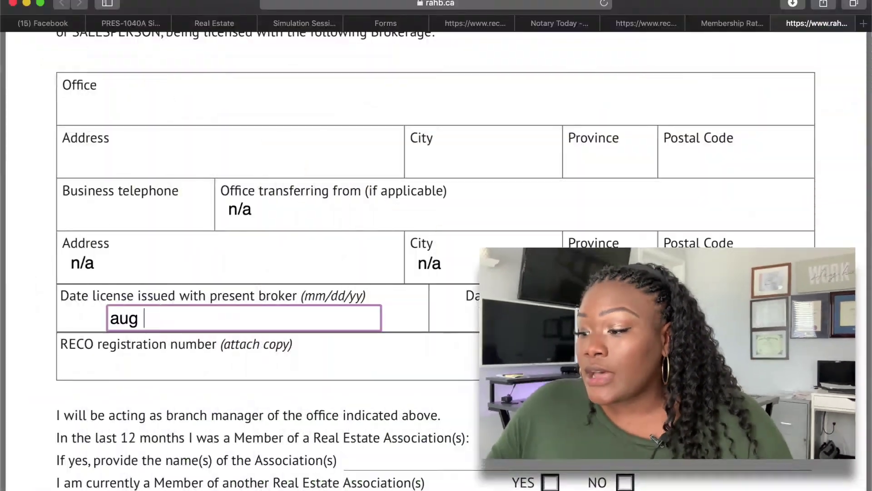
pyautogui.write('7 2020')
pyautogui.click(572, 265)
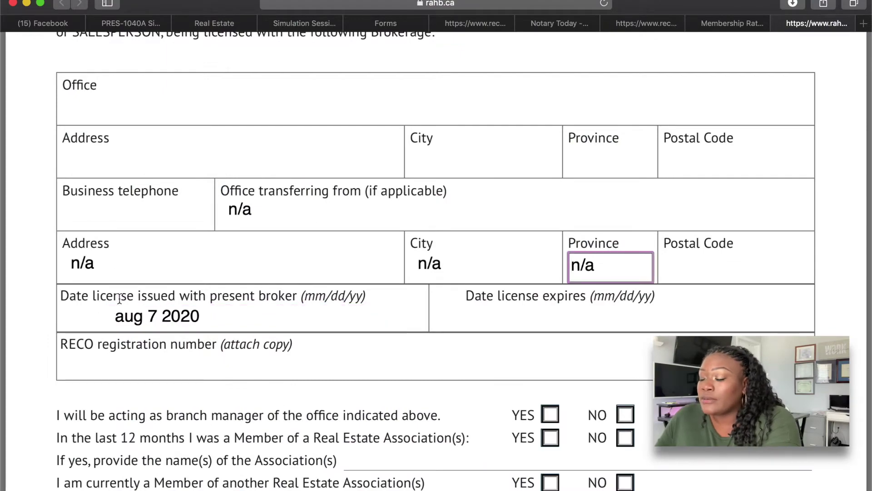
pyautogui.click(505, 312)
pyautogui.write('aug ')
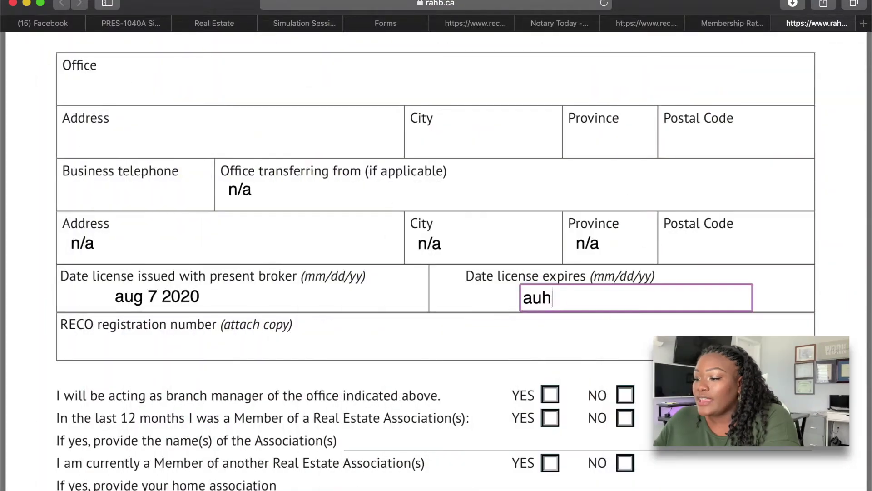
pyautogui.write('31 2021')
# Step: Enter the RECO registration number in its field
pyautogui.click(593, 340)
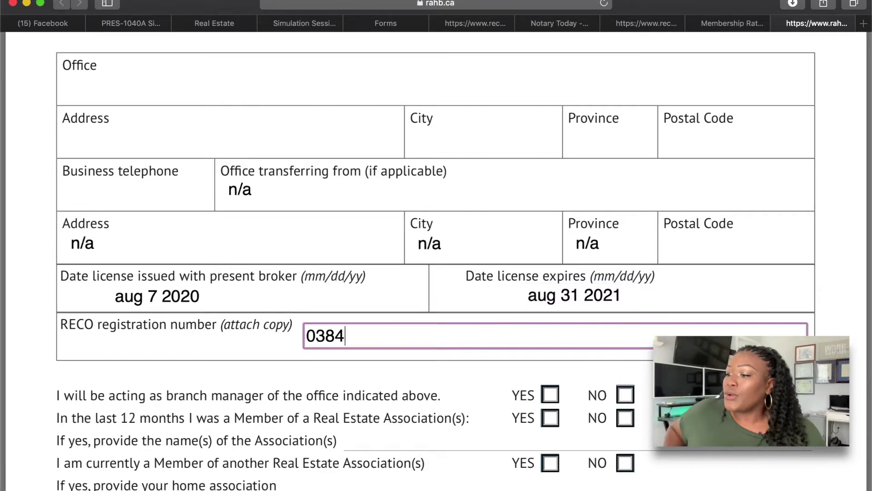
pyautogui.scroll(-1, 520, 310)
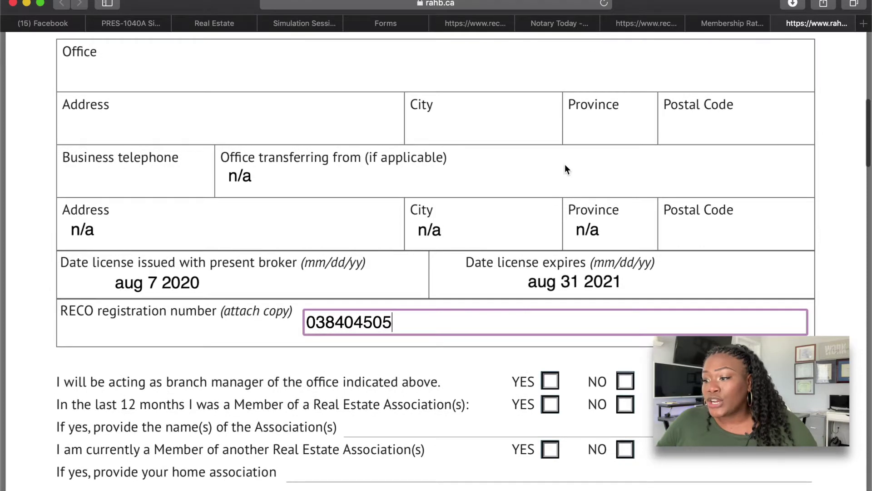
pyautogui.scroll(-5, 565, 165)
pyautogui.scroll(-1, 566, 165)
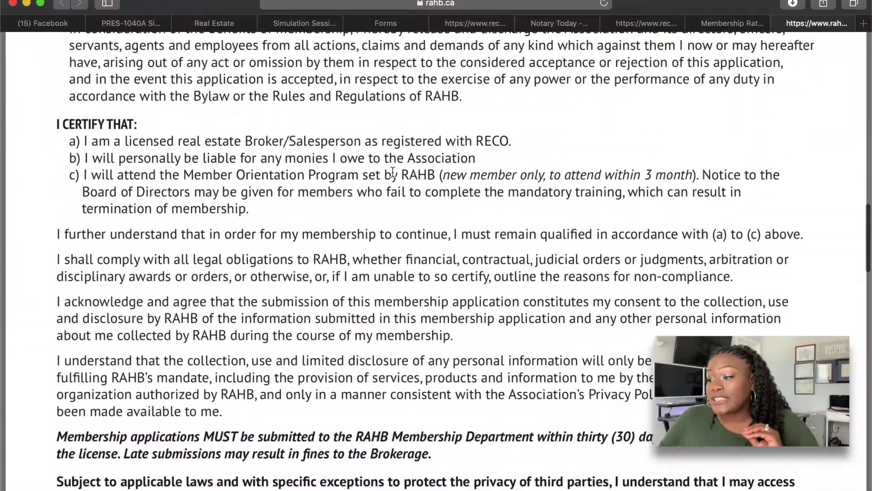
# Step: Set Appear in Roster to NO under Personal Information
pyautogui.scroll(-2, 393, 172)
pyautogui.scroll(5, 393, 171)
pyautogui.scroll(-9, 393, 172)
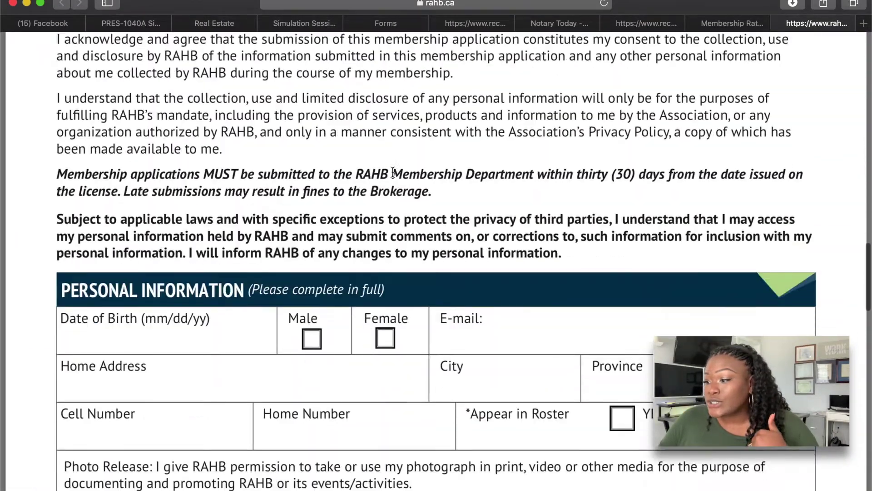
pyautogui.scroll(-3, 393, 172)
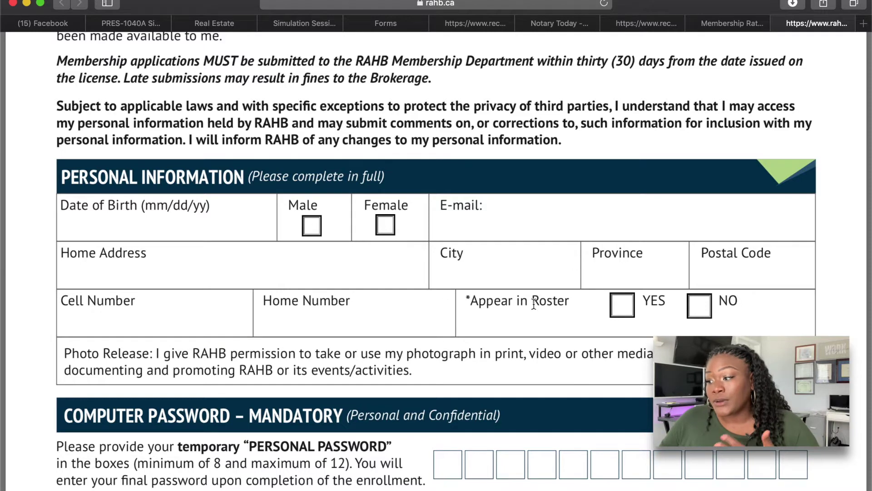
pyautogui.click(625, 309)
pyautogui.scroll(-3, 627, 311)
pyautogui.click(700, 247)
pyautogui.scroll(-3, 623, 255)
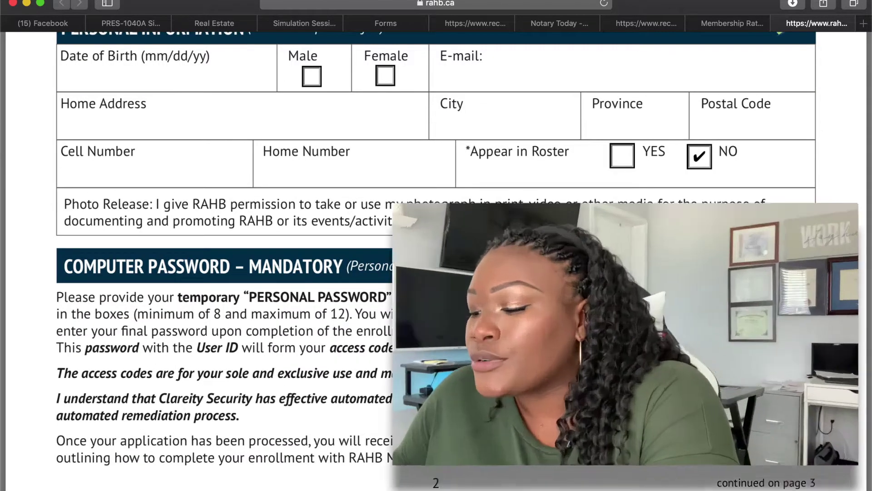
pyautogui.scroll(-3, 623, 254)
# Step: Enter the ten-character temporary password, one character per box
pyautogui.click(447, 241)
pyautogui.press('Tab')
pyautogui.click(448, 241)
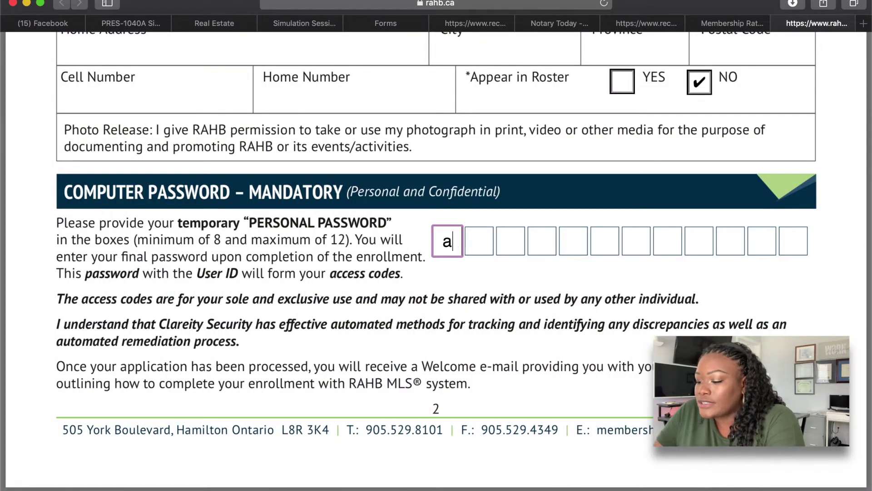
pyautogui.press('Tab')
pyautogui.press('Tab')
pyautogui.press('Tab')
pyautogui.press('Tab')
pyautogui.press('Tab')
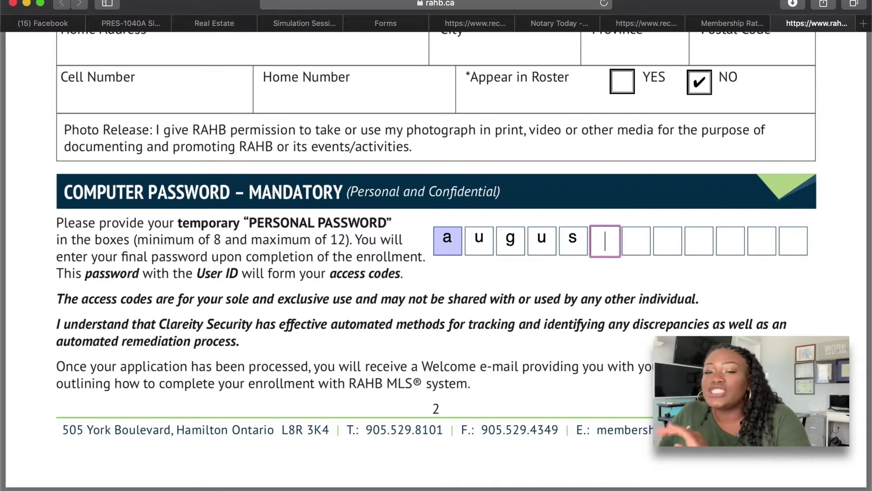
pyautogui.press('Tab')
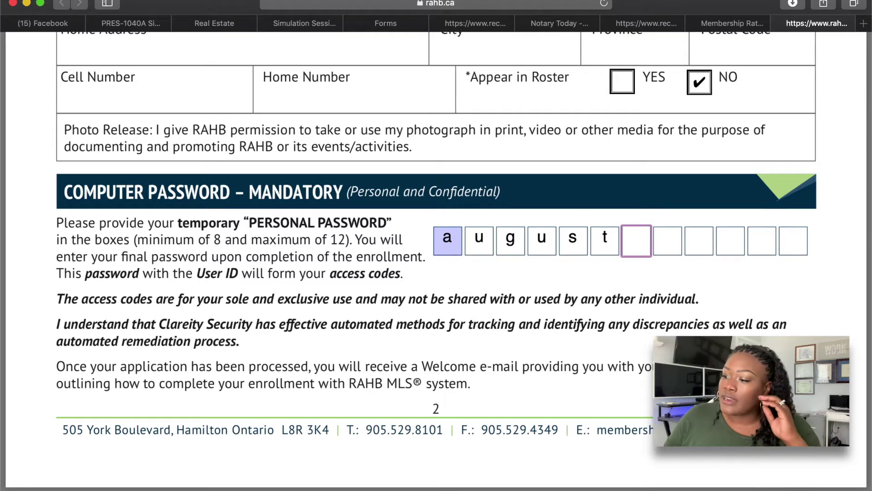
pyautogui.press('Tab')
pyautogui.press('Tab')
pyautogui.press('Tab')
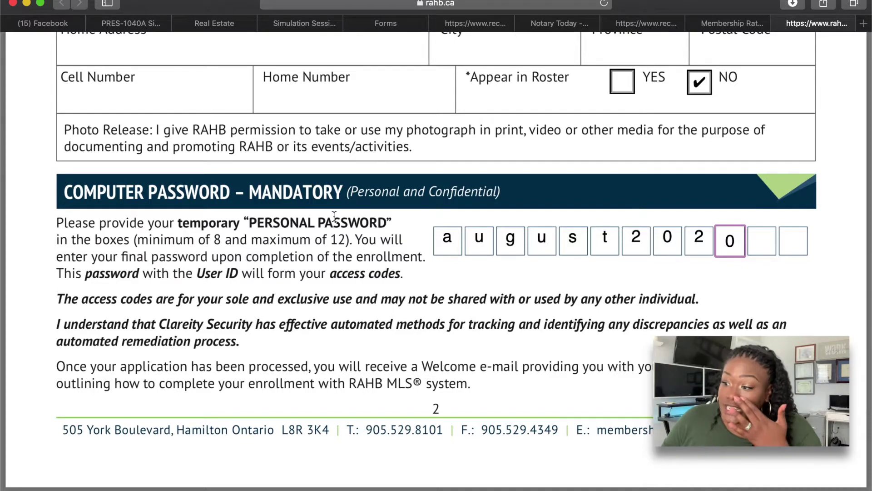
# Step: Scroll to the Quick View Membership Fees table and highlight the New Member Entrance Fee amount
pyautogui.scroll(-10, 334, 217)
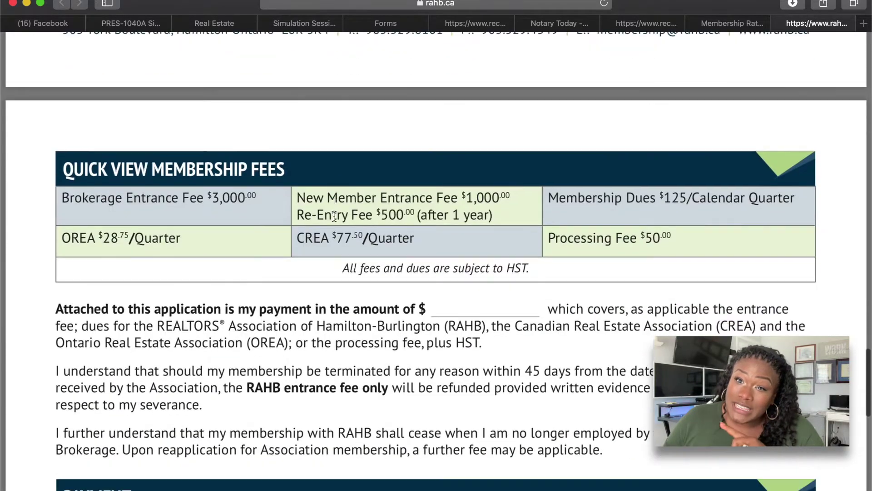
pyautogui.scroll(-1, 334, 217)
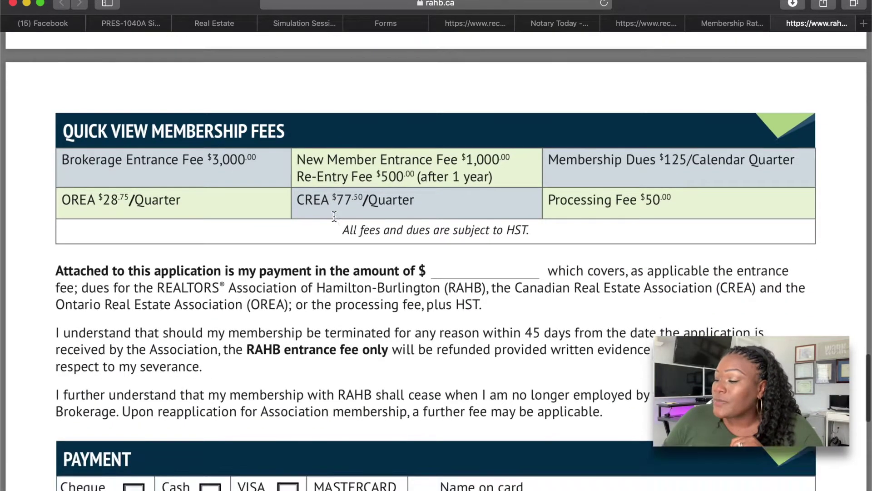
pyautogui.scroll(2, 334, 217)
pyautogui.scroll(-1, 334, 217)
pyautogui.scroll(-1, 334, 217)
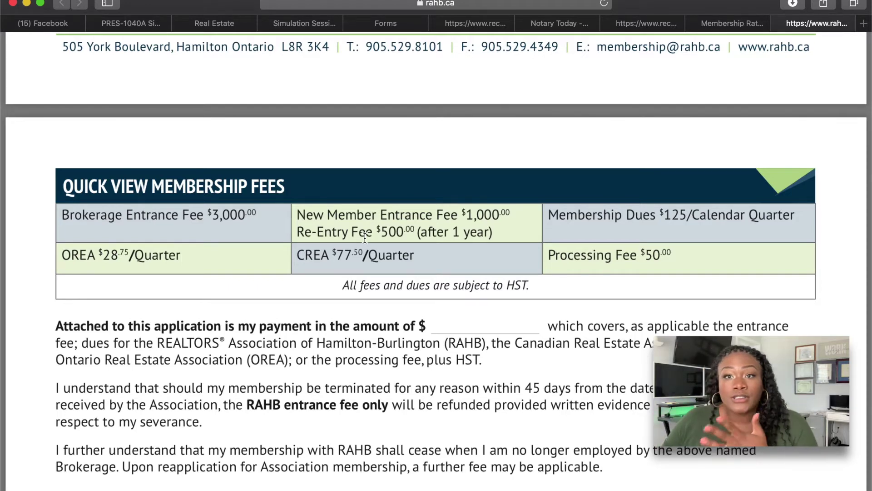
pyautogui.moveTo(325, 214); pyautogui.dragTo(492, 230)
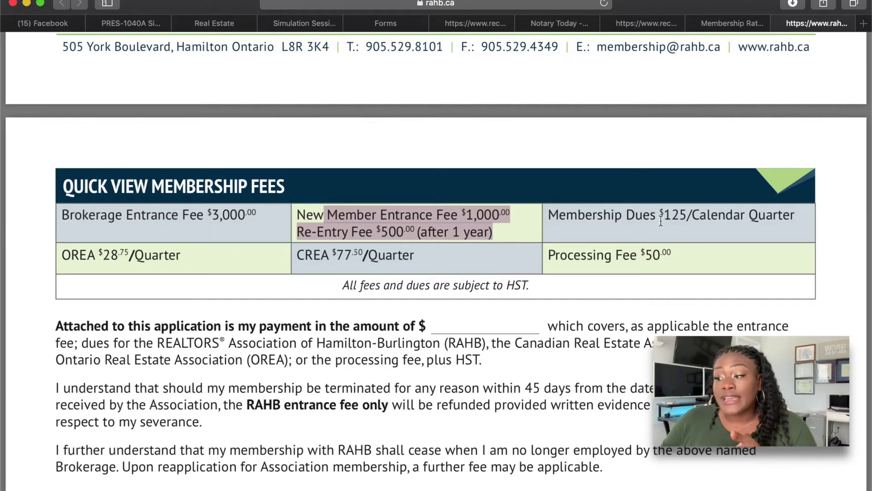
pyautogui.click(660, 221)
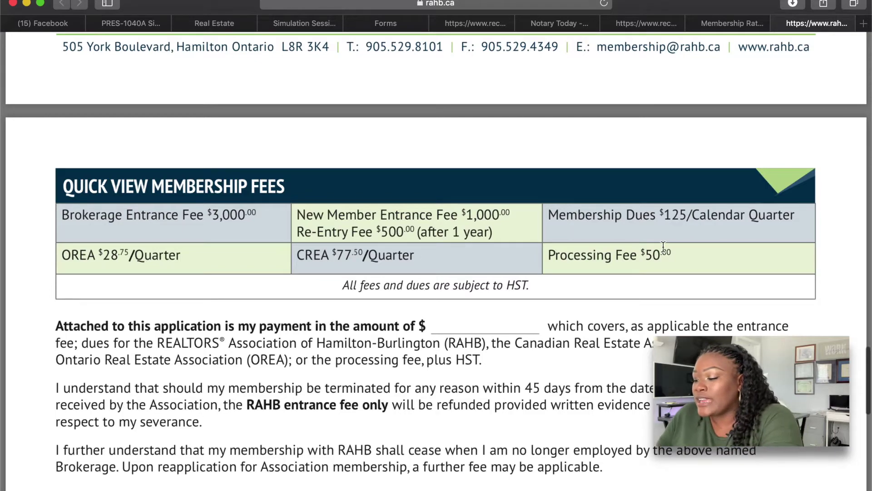
# Step: Enter 1280 in the 'payment in the amount of $' field, then review the Payment and Broker sections
pyautogui.scroll(-2, 545, 272)
pyautogui.click(441, 297)
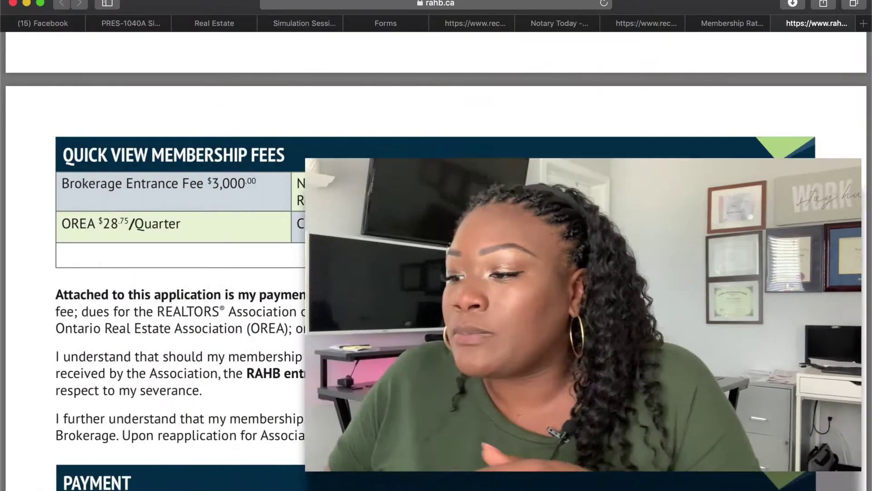
pyautogui.write('1280')
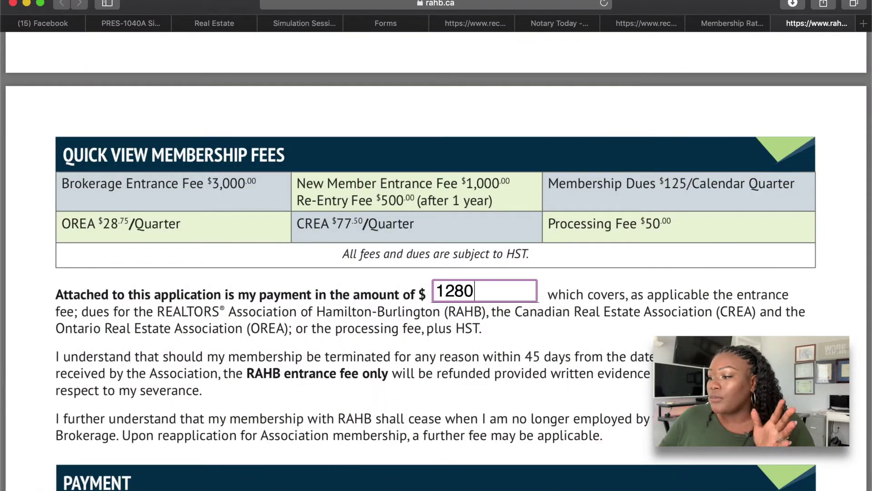
pyautogui.scroll(-20, 439, 357)
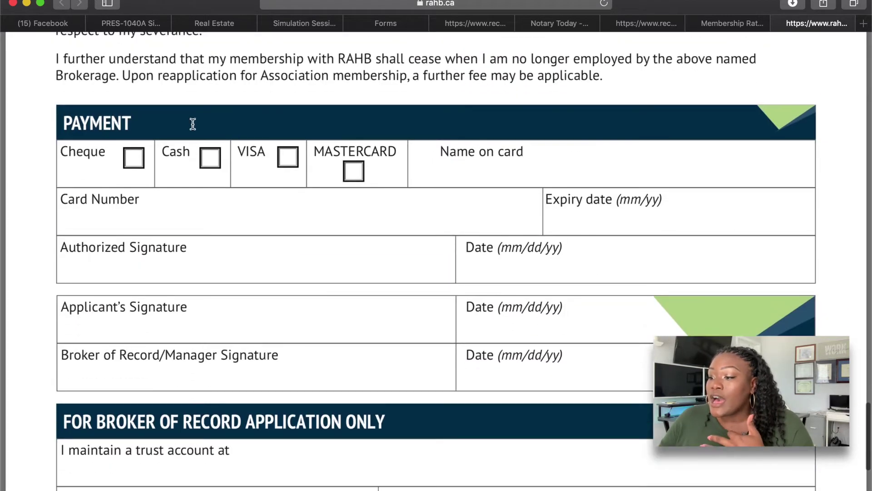
pyautogui.scroll(-8, 371, 308)
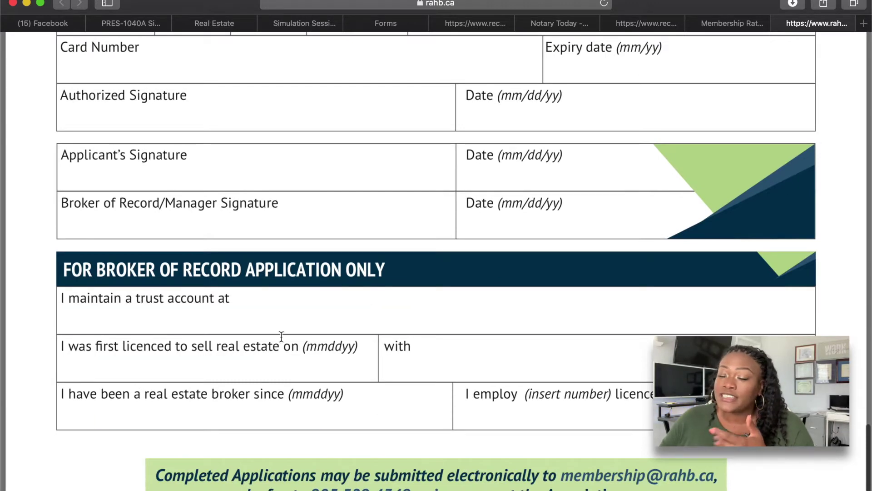
pyautogui.scroll(-10, 312, 384)
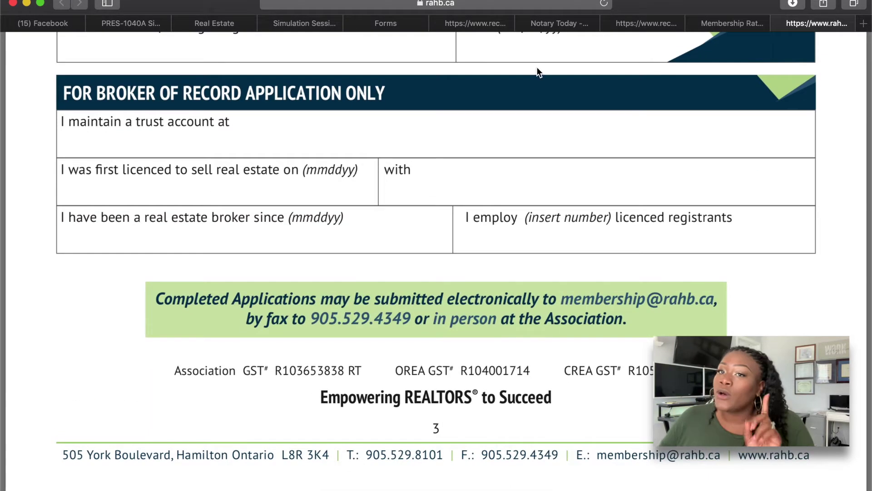
# Step: From Membership Rates' New Membership Fees page, download the New Member Application Fee schedule
pyautogui.click(726, 30)
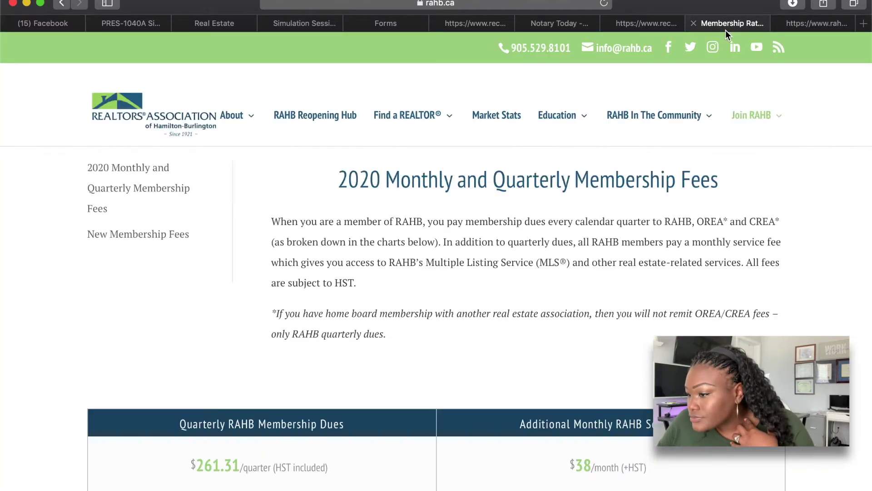
pyautogui.scroll(-5, 488, 376)
pyautogui.scroll(5, 489, 376)
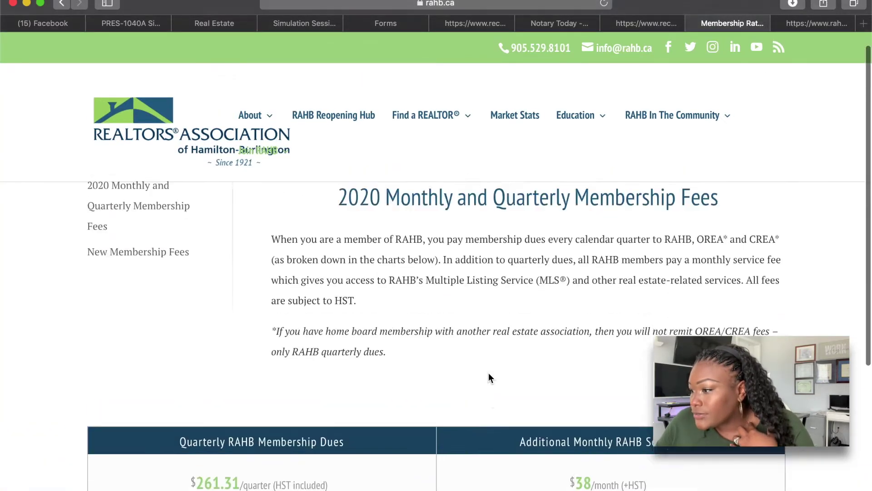
pyautogui.click(156, 241)
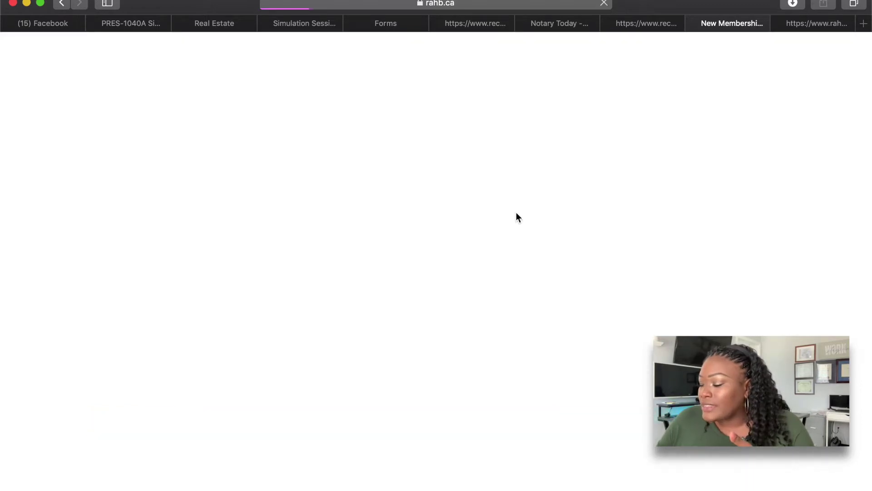
pyautogui.scroll(-2, 462, 290)
pyautogui.scroll(-2, 462, 296)
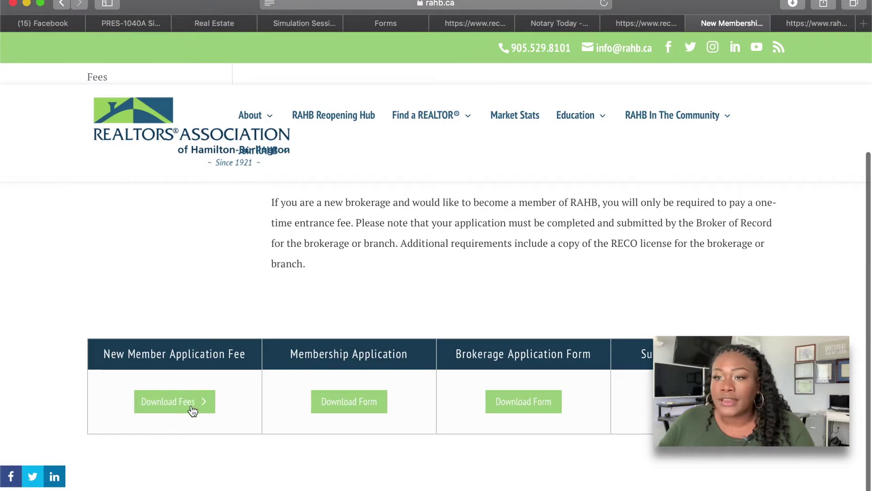
pyautogui.click(192, 405)
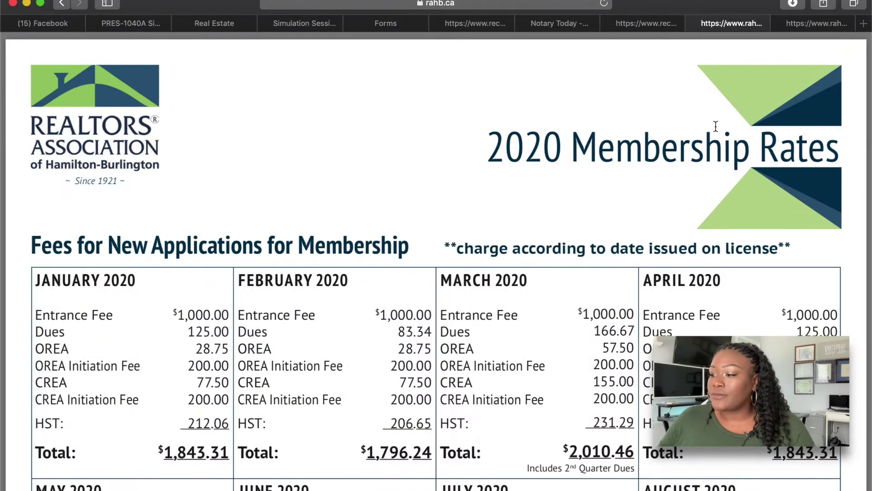
pyautogui.scroll(-5, 715, 127)
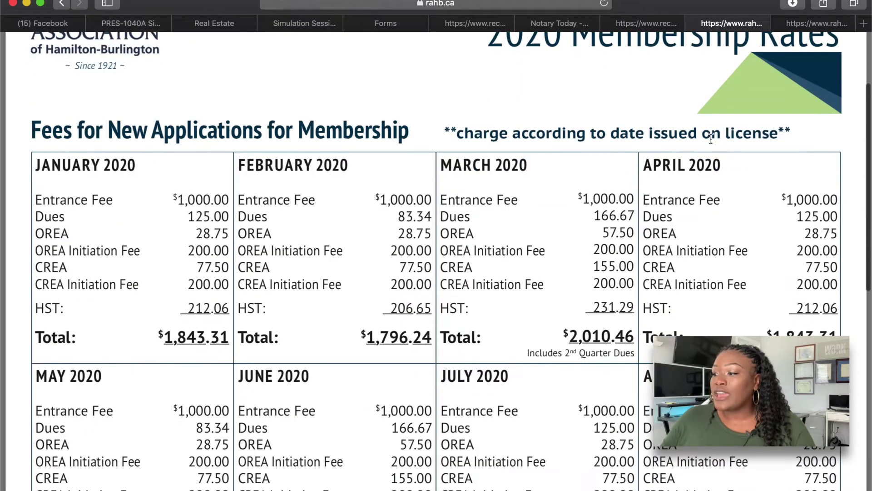
pyautogui.scroll(-1, 711, 138)
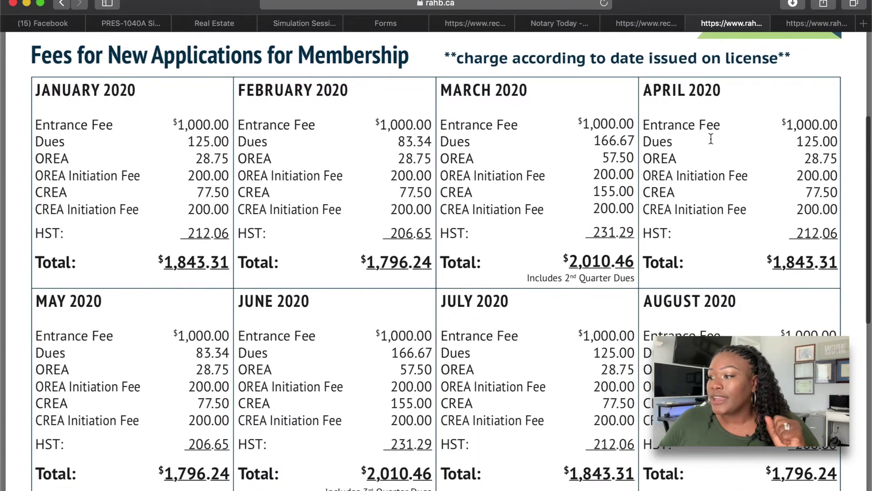
pyautogui.scroll(-1, 712, 138)
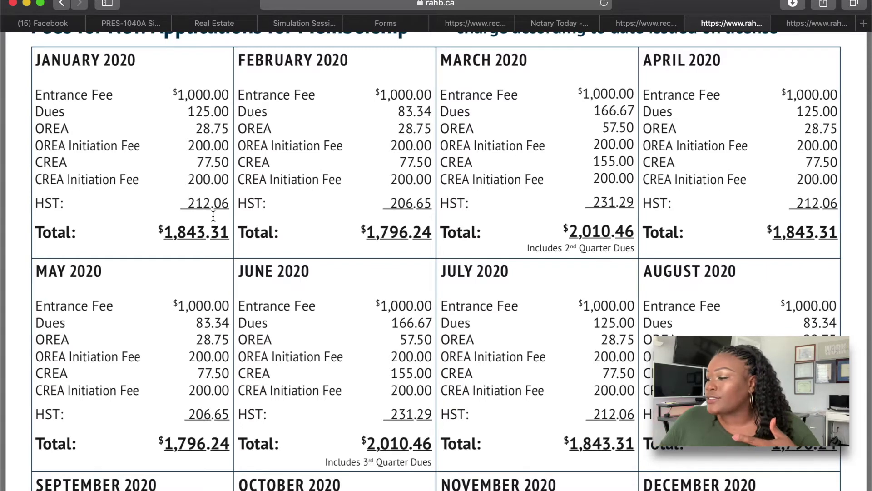
pyautogui.scroll(-5, 214, 216)
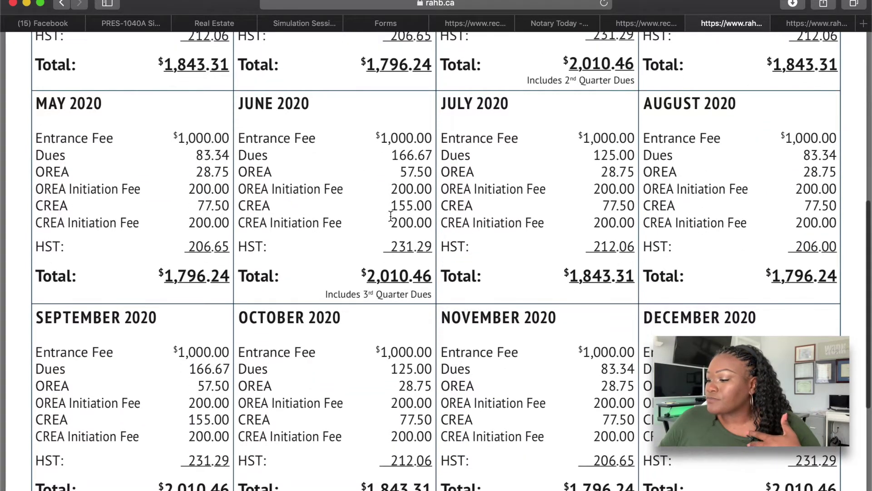
pyautogui.scroll(-2, 415, 300)
pyautogui.scroll(2, 767, 213)
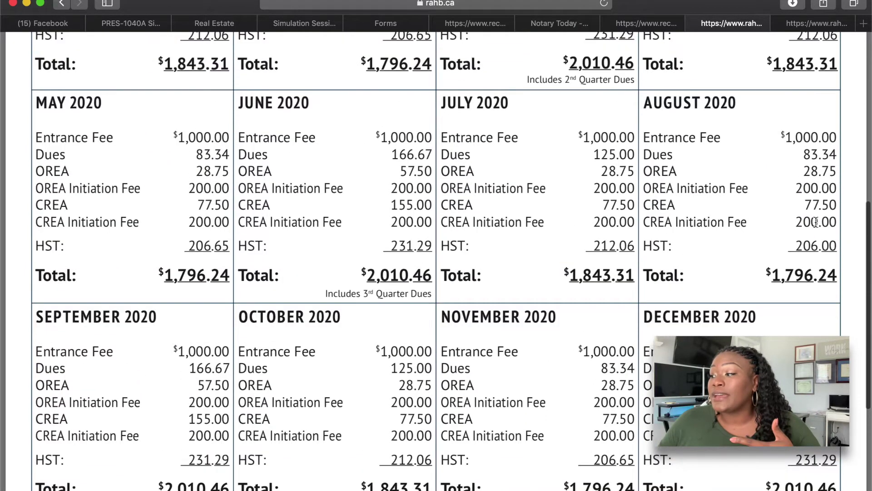
pyautogui.moveTo(820, 284); pyautogui.dragTo(838, 284)
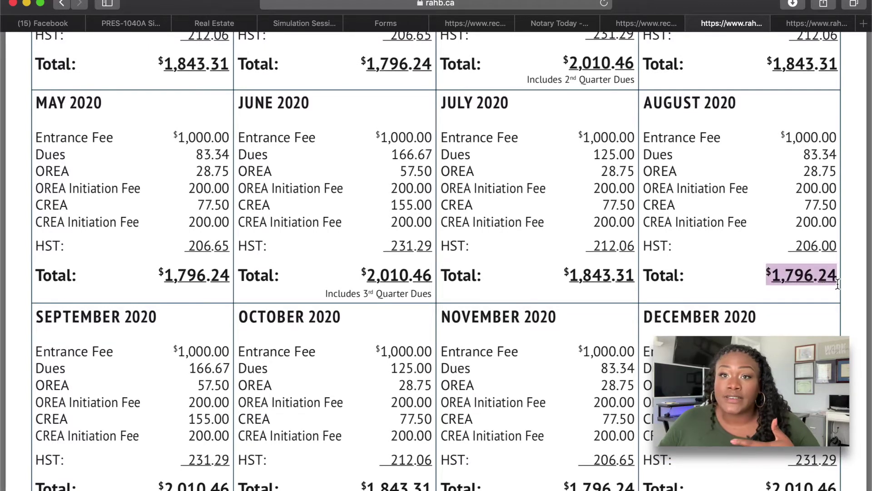
pyautogui.scroll(-3, 409, 281)
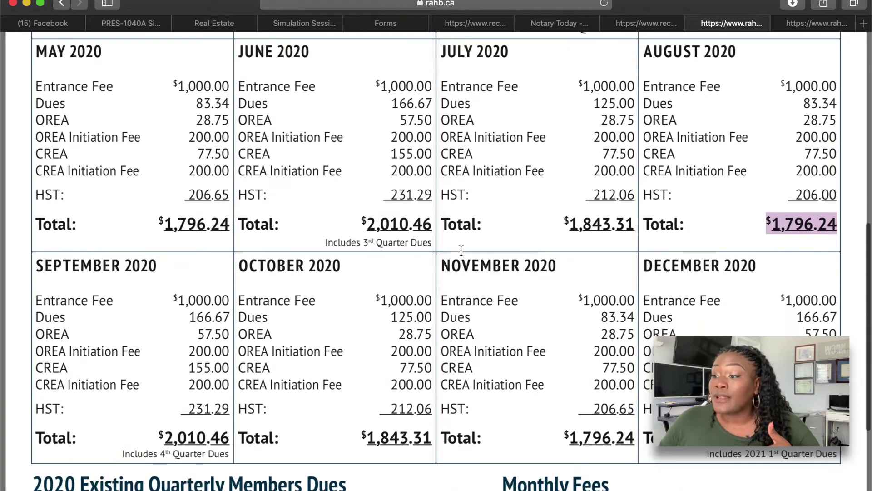
pyautogui.moveTo(165, 437); pyautogui.dragTo(230, 439)
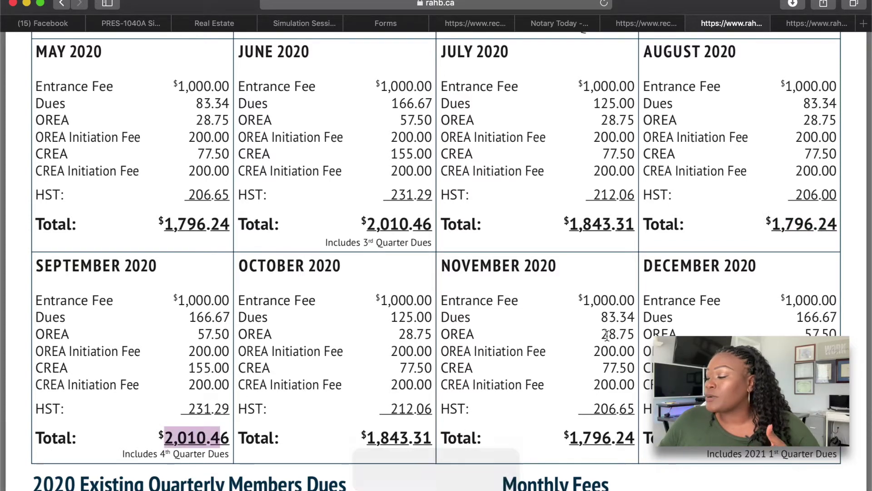
pyautogui.scroll(10, 631, 343)
pyautogui.scroll(2, 631, 343)
pyautogui.scroll(-2, 631, 343)
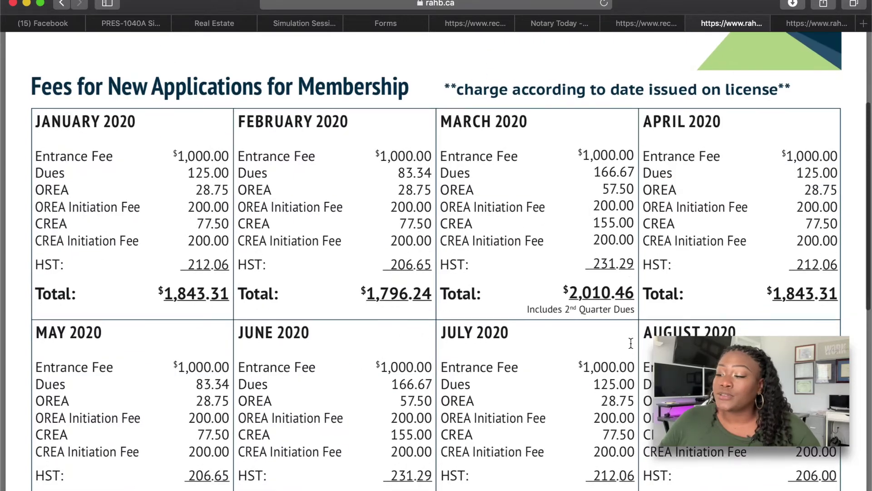
pyautogui.scroll(-1, 631, 343)
pyautogui.scroll(-2, 631, 343)
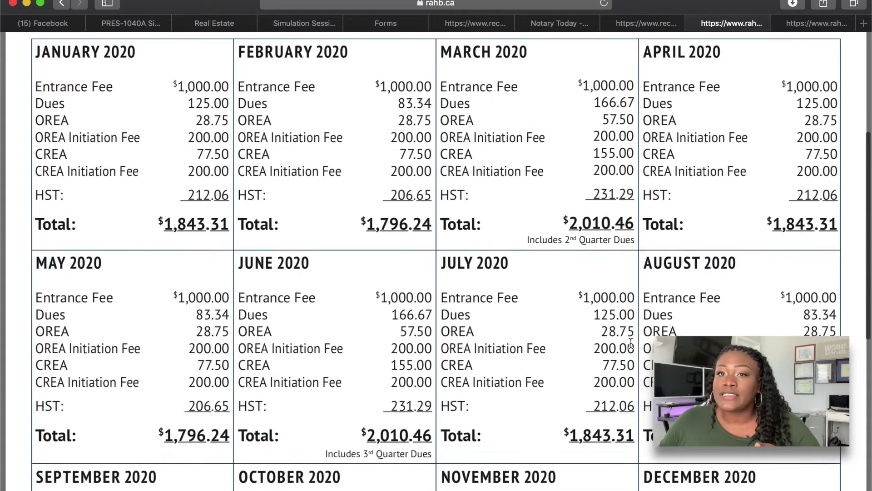
pyautogui.scroll(-4, 684, 223)
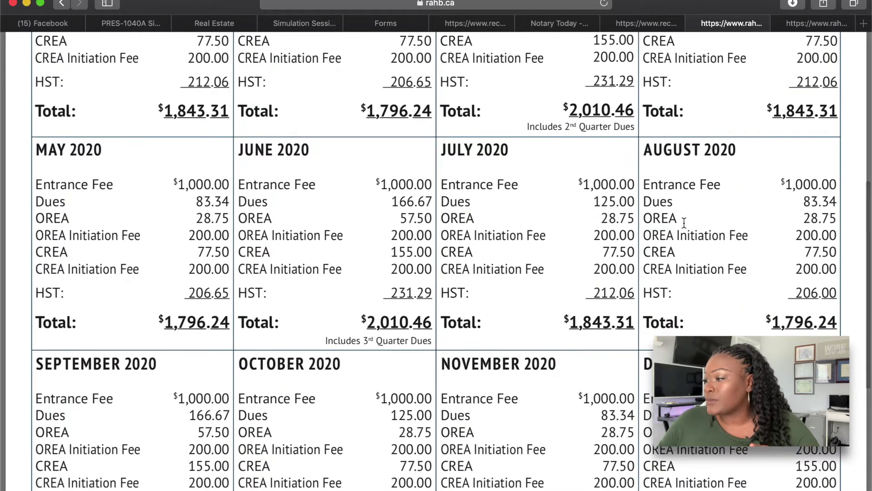
pyautogui.scroll(-2, 684, 223)
pyautogui.moveTo(768, 257); pyautogui.dragTo(836, 259)
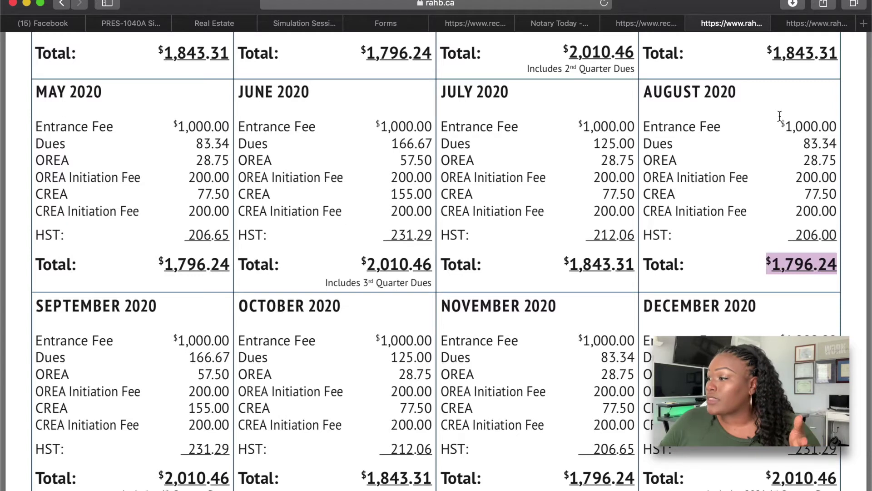
pyautogui.moveTo(786, 124); pyautogui.dragTo(828, 128)
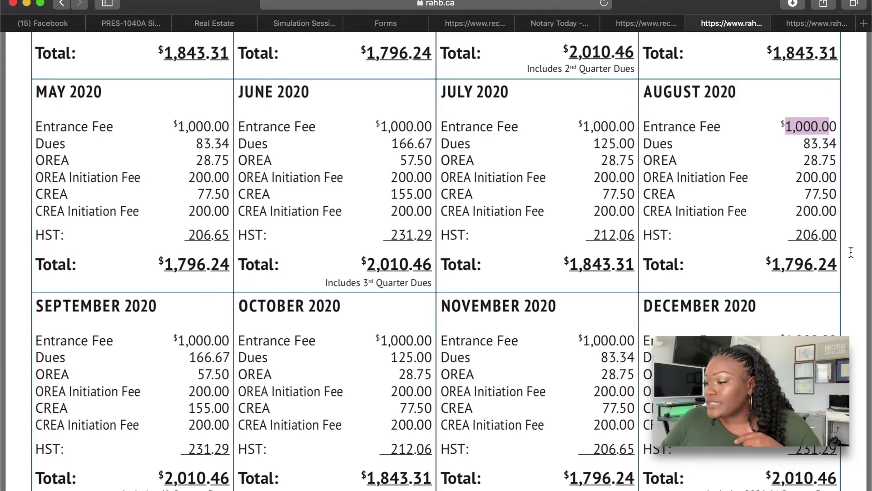
pyautogui.scroll(-5, 852, 252)
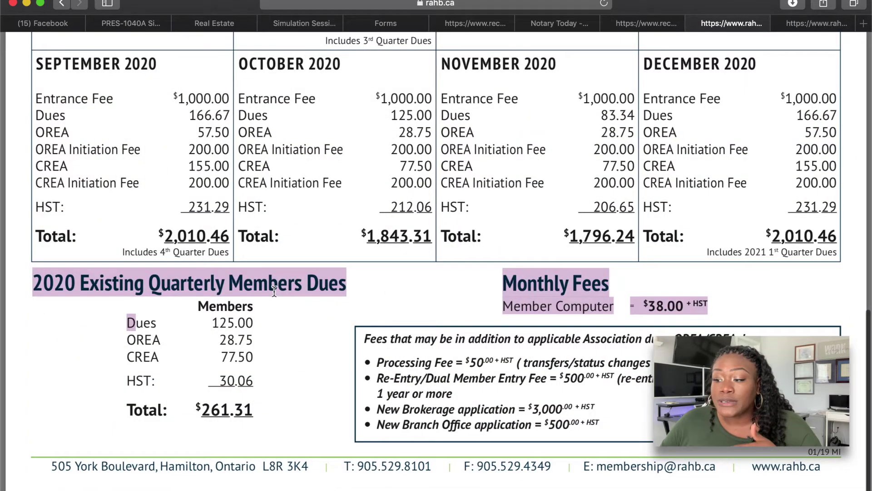
pyautogui.click(134, 326)
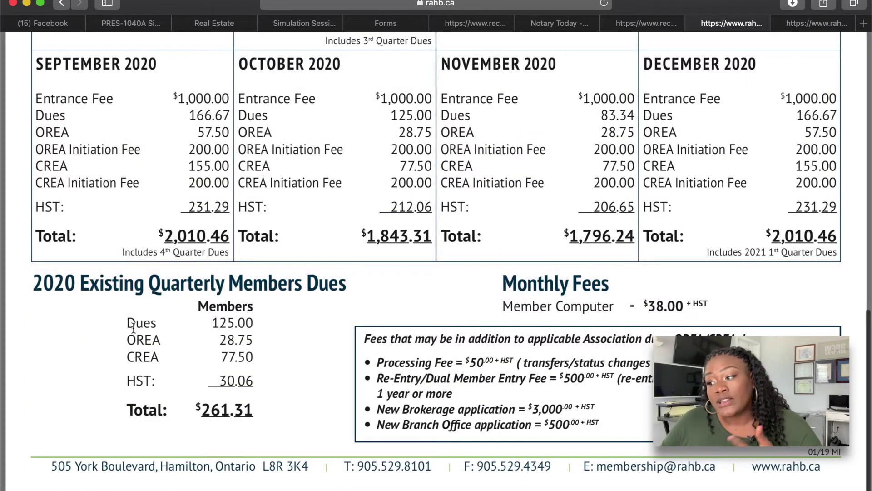
pyautogui.moveTo(125, 322); pyautogui.dragTo(259, 424)
pyautogui.click(261, 409)
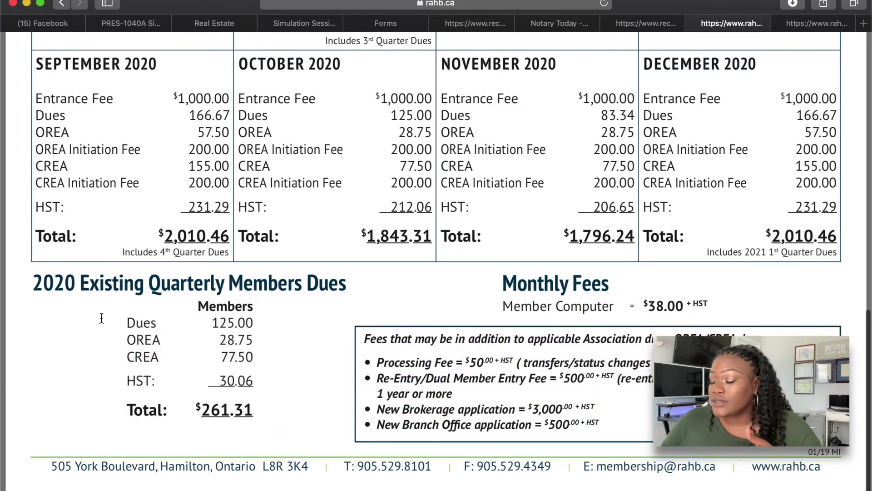